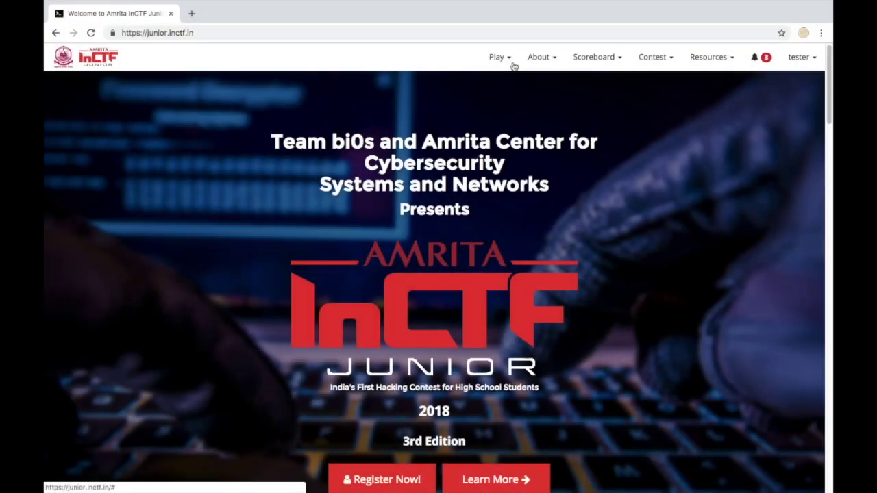
- Choose Sample Challenges from the Play menu in the top navigation
click(514, 66)
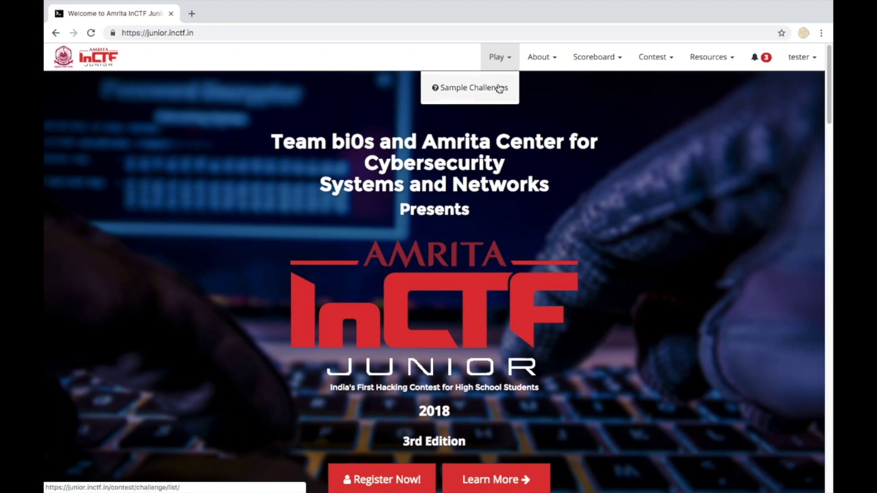
click(500, 87)
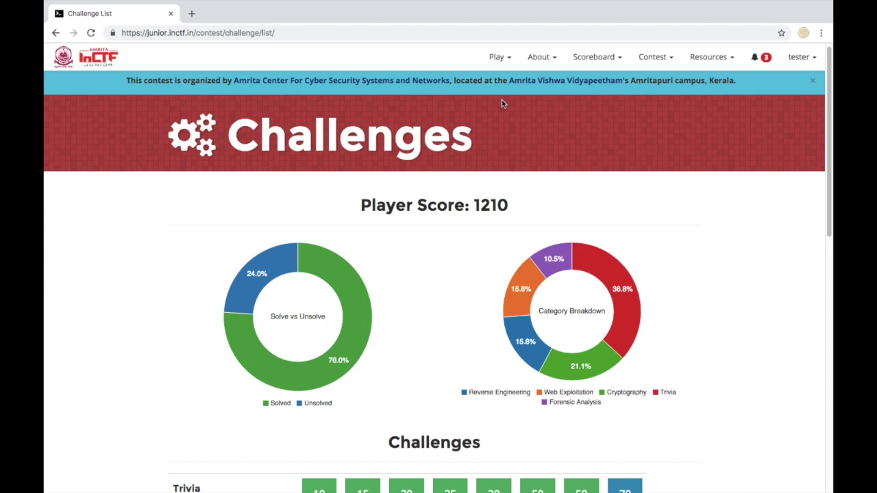
- Scroll up and down the Challenges page to look over the challenge categories
scroll(502, 103, down, 6)
scroll(502, 103, up, 1)
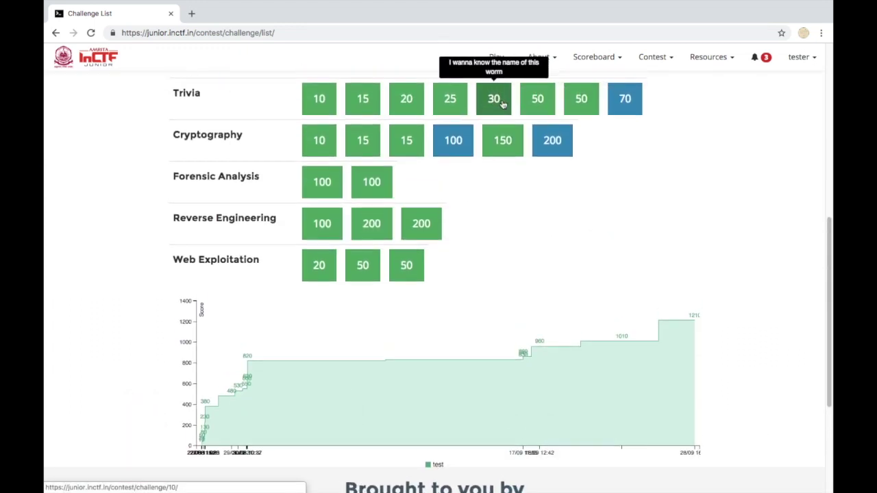
scroll(501, 102, up, 1)
scroll(501, 104, down, 1)
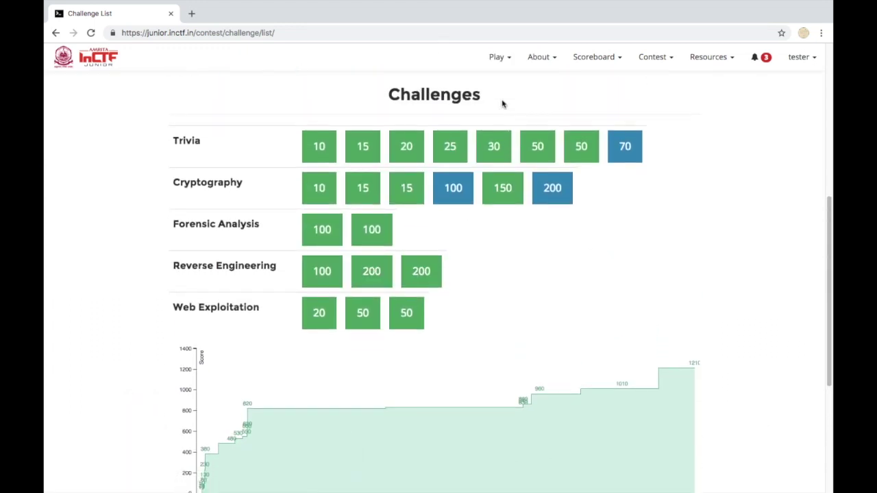
scroll(501, 103, up, 4)
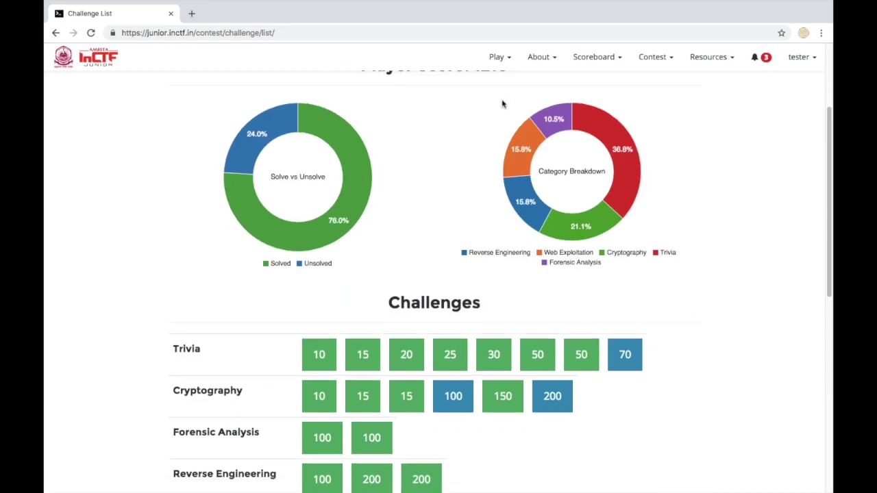
scroll(501, 103, down, 1)
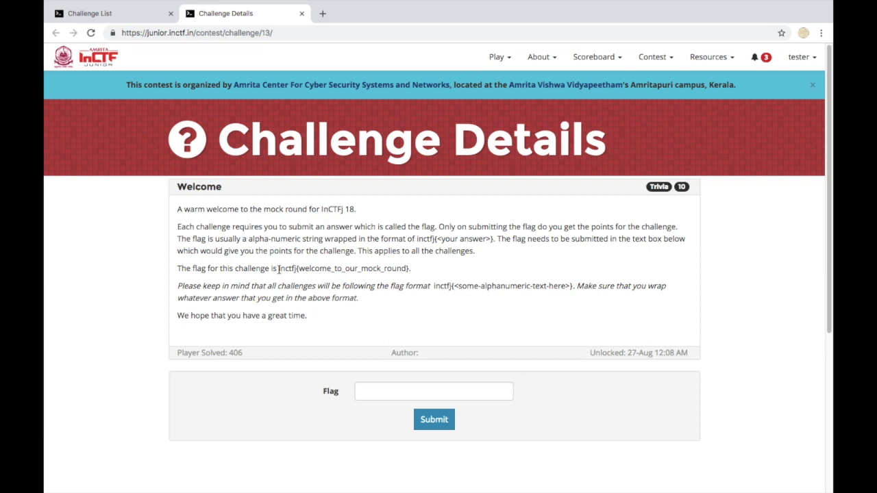
- Copy the Welcome flag from the description and submit it, which returns Wrong Flag
drag(279, 269, 404, 269)
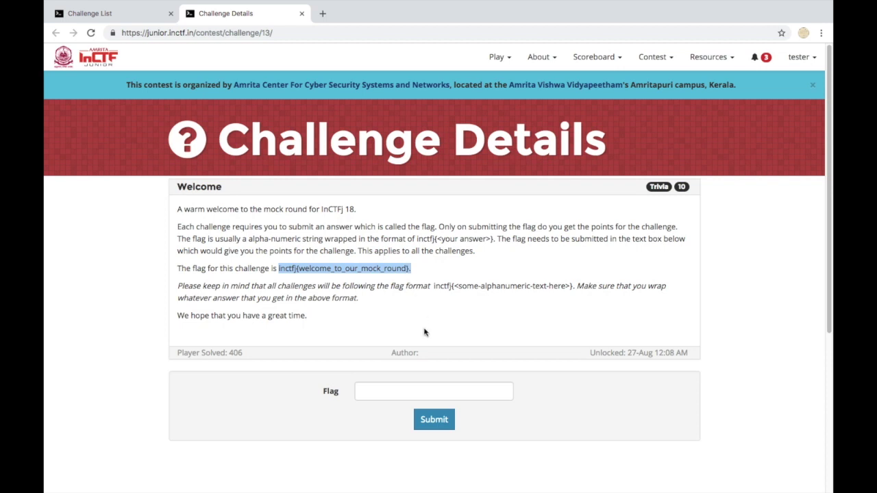
click(420, 393)
text(inctfj{welcome_to_our_mock_round}.)
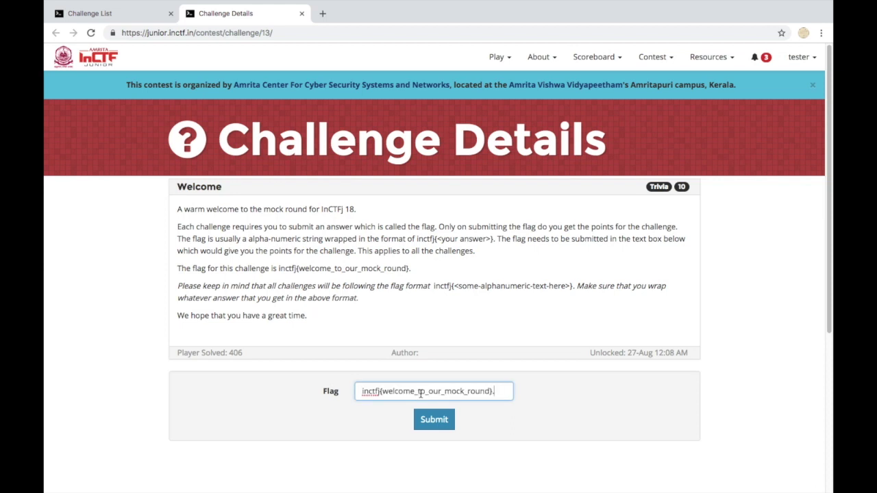
click(432, 420)
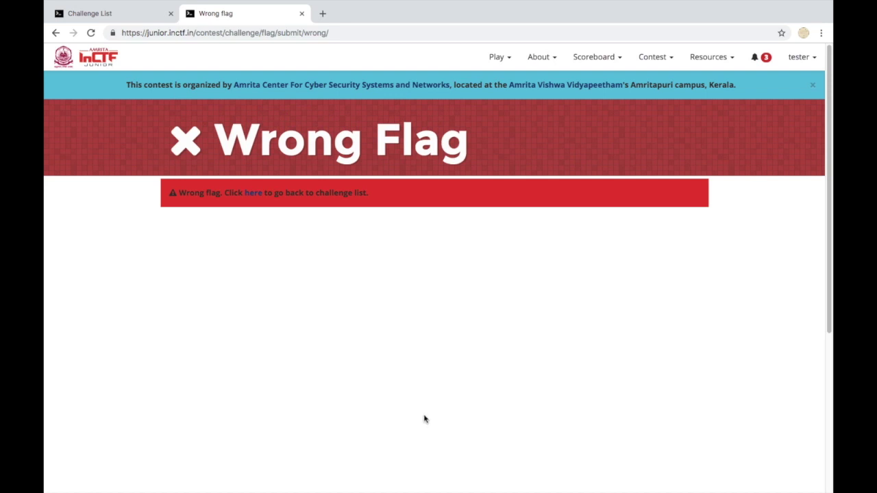
click(253, 196)
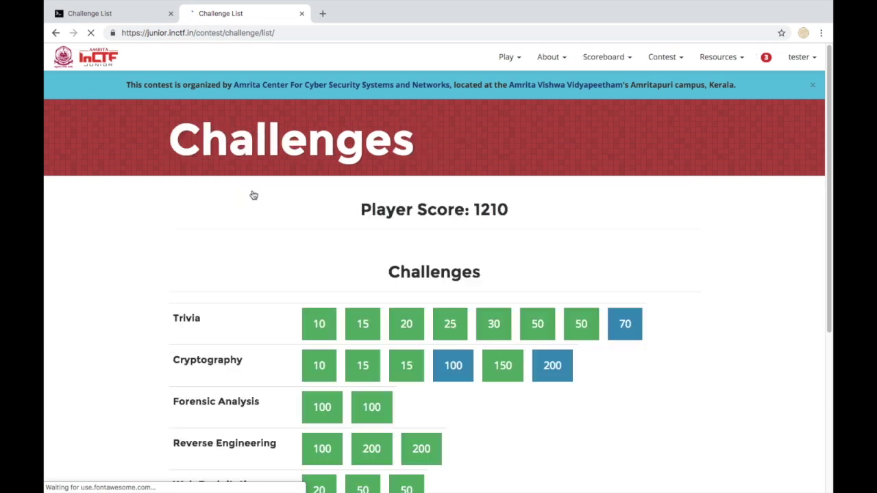
- Resubmit the Welcome flag without its trailing period, getting an already-submitted notice
scroll(308, 342, down, 2)
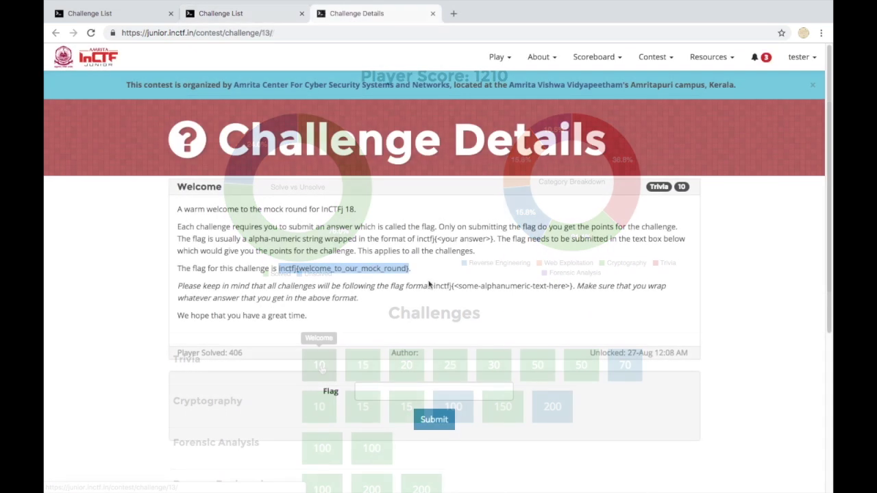
click(415, 393)
text(inctfj{welcome_to_our_mock_round})
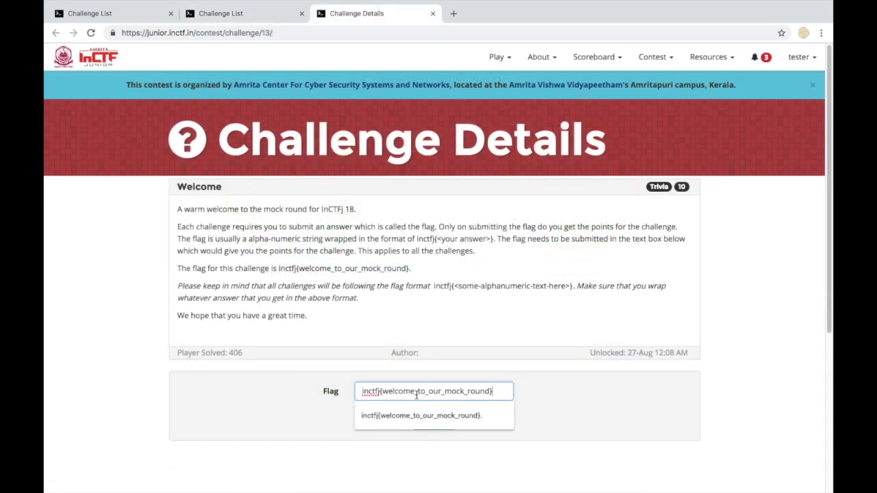
click(381, 453)
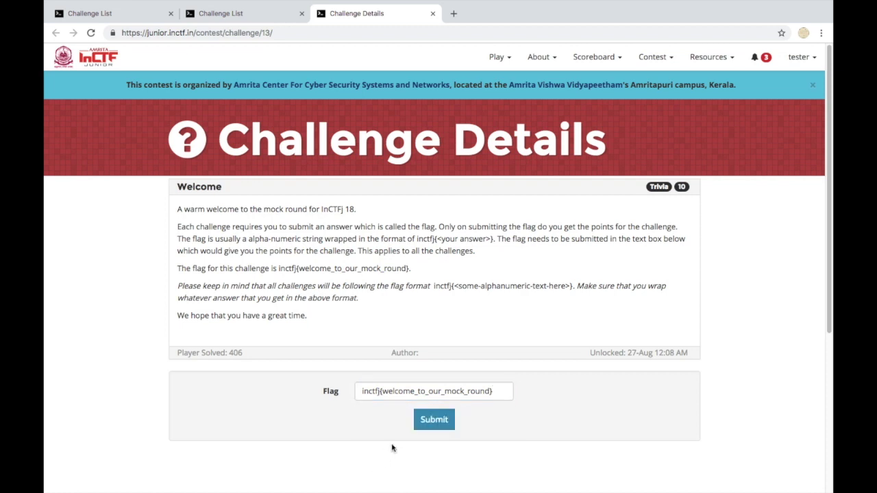
click(426, 430)
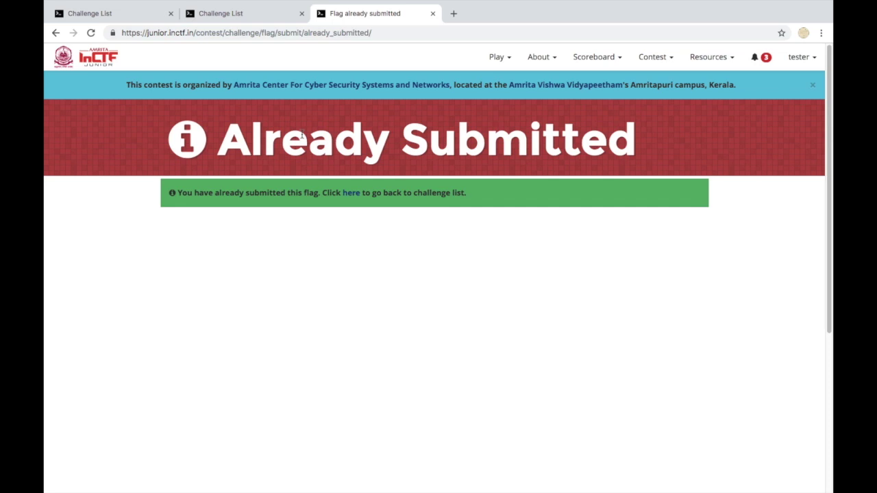
click(347, 196)
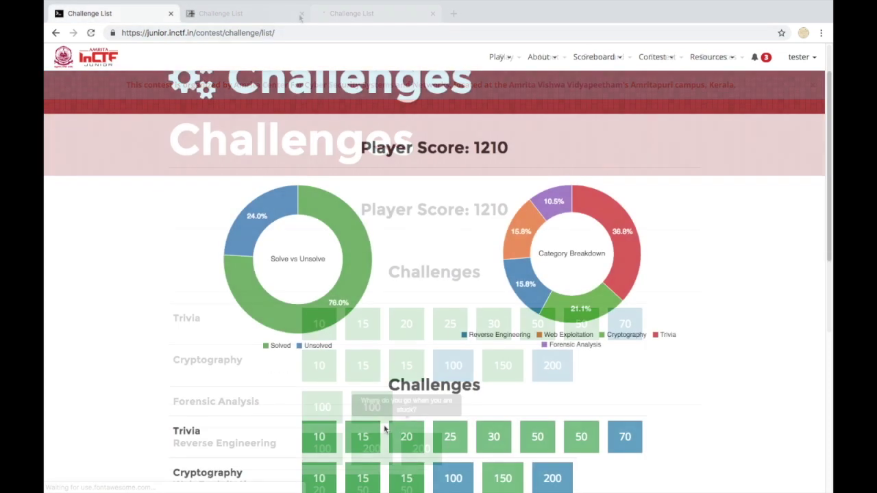
- Open the 15-point Sanity Check challenge, select 'No. 1 CTF team in India as of 2017', and open a new tab
click(370, 436)
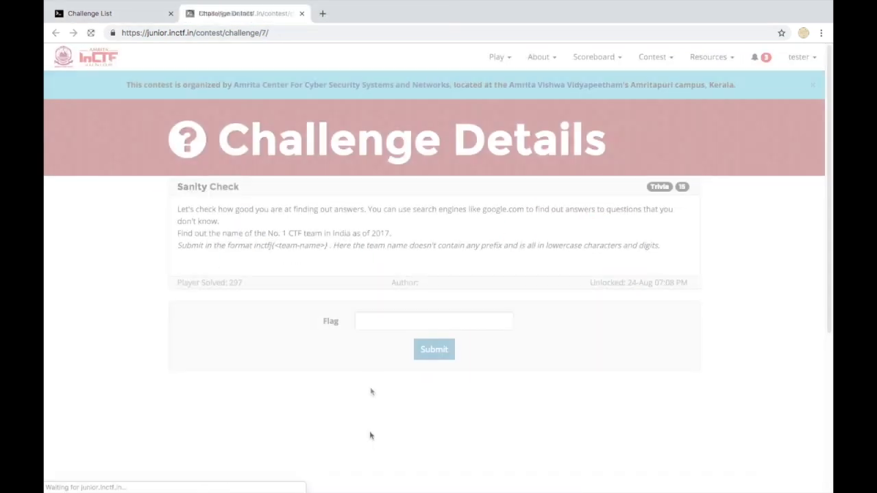
click(382, 325)
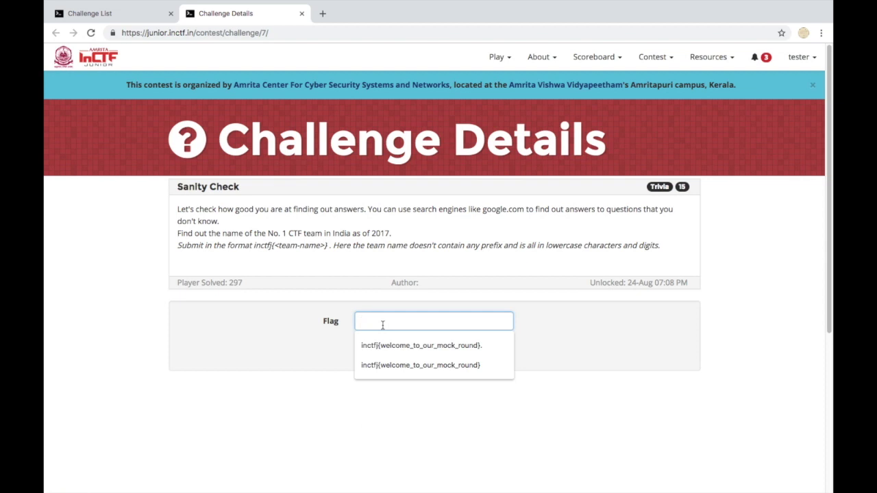
click(287, 341)
drag(267, 233, 389, 233)
key(ctrl+c)
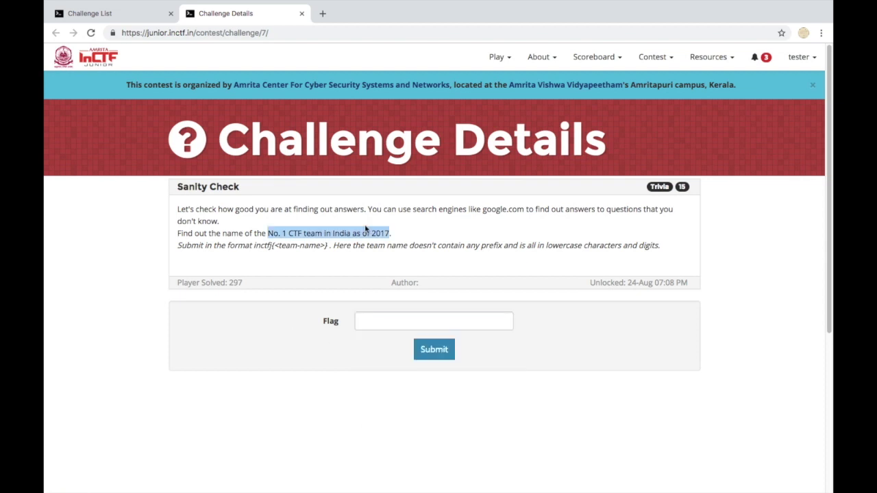
click(323, 13)
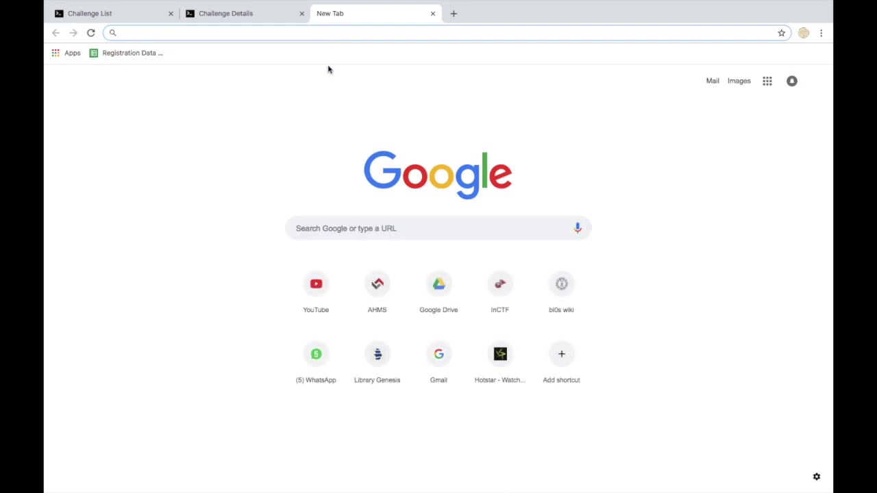
- Search Google for the phrase, open CTFtime's India 2017 rankings, and select top team bi0s
click(363, 232)
key(ctrl+v)
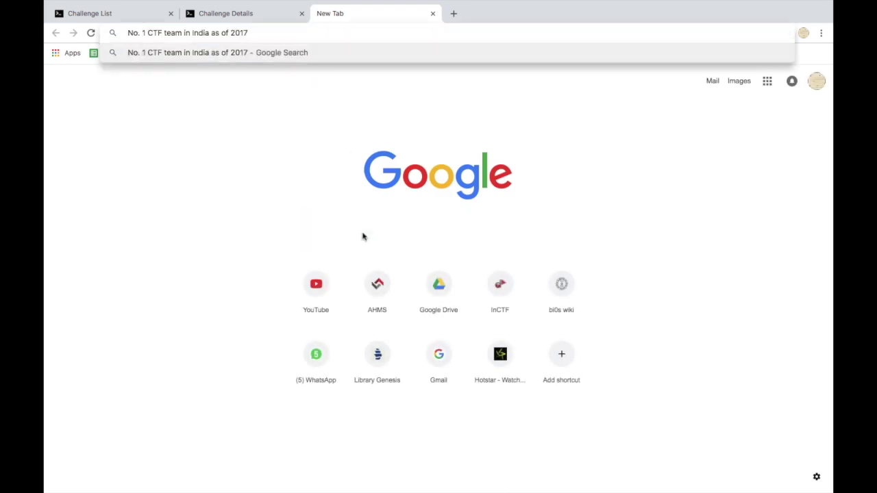
key(Return)
click(206, 209)
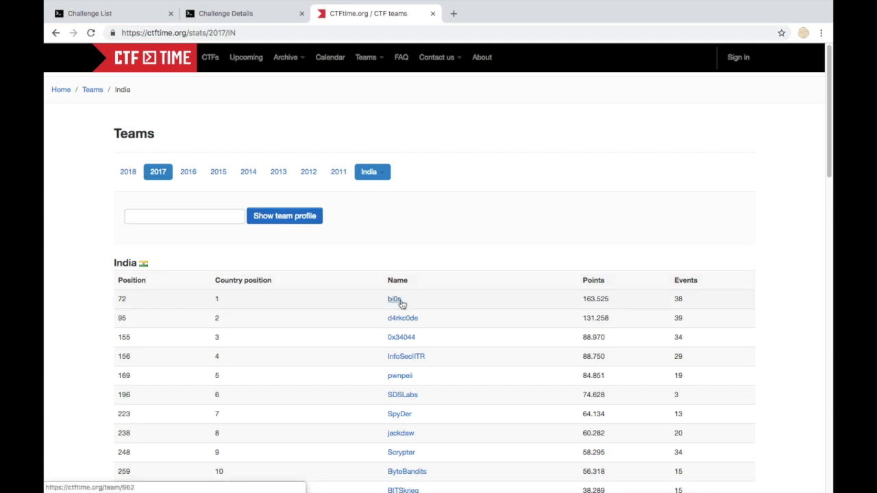
double_click(394, 300)
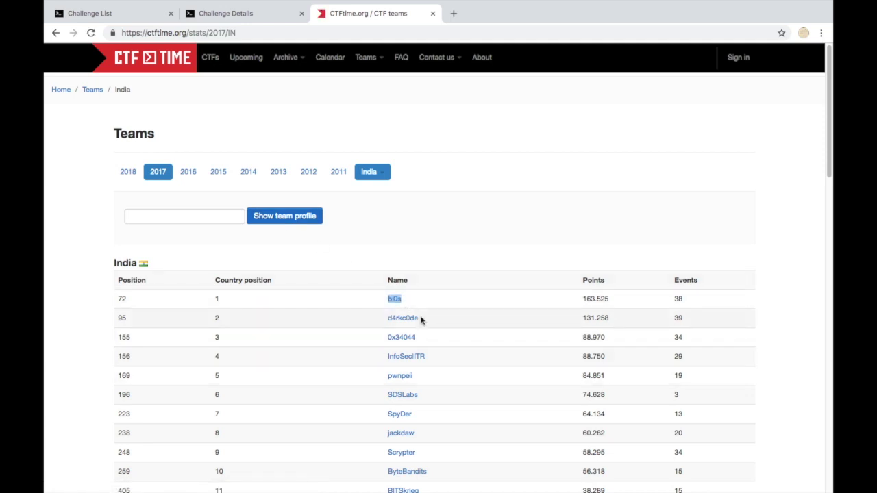
- Enter inctfj{bi0s} as the Sanity Check flag and submit it repeatedly; it's rejected as wrong
click(255, 15)
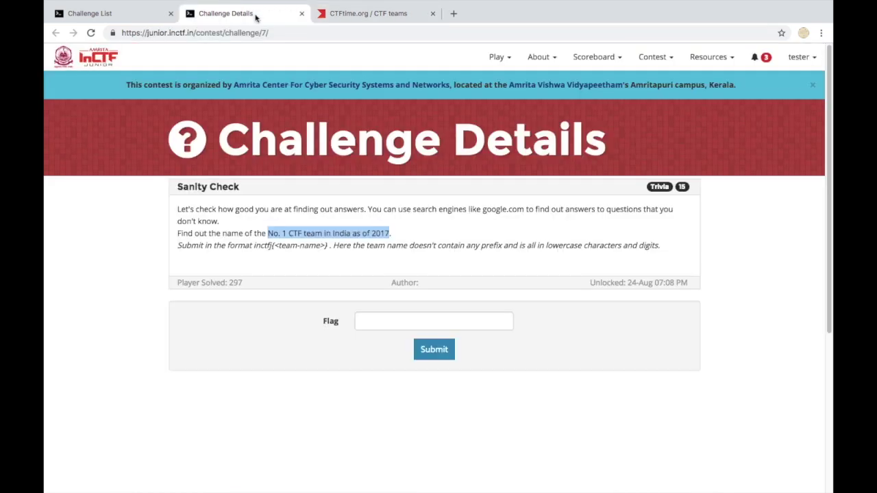
click(386, 329)
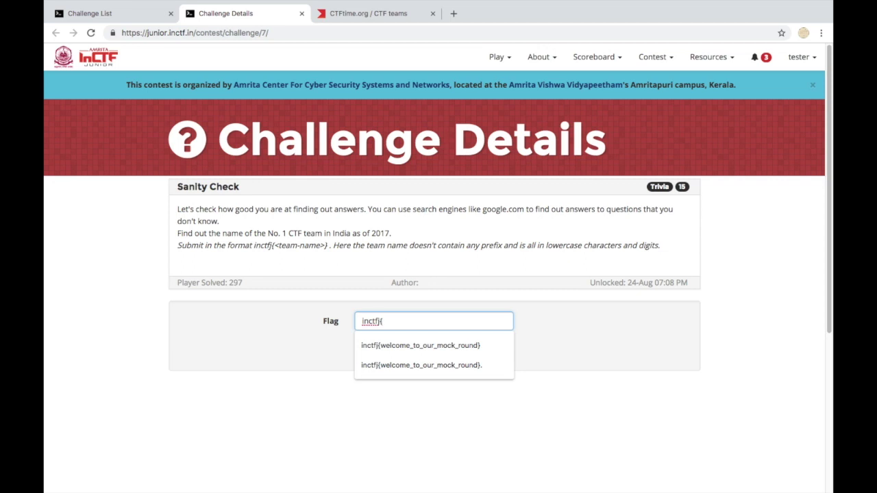
text(inctfj{bi0s)
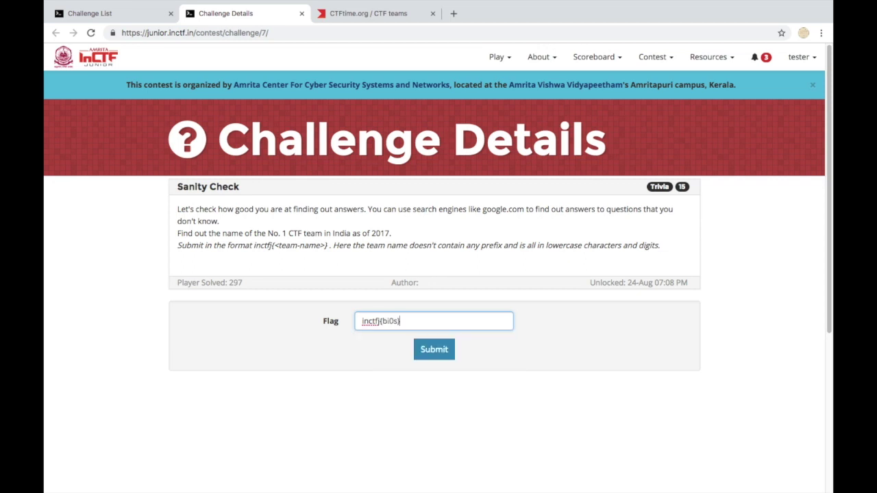
click(432, 350)
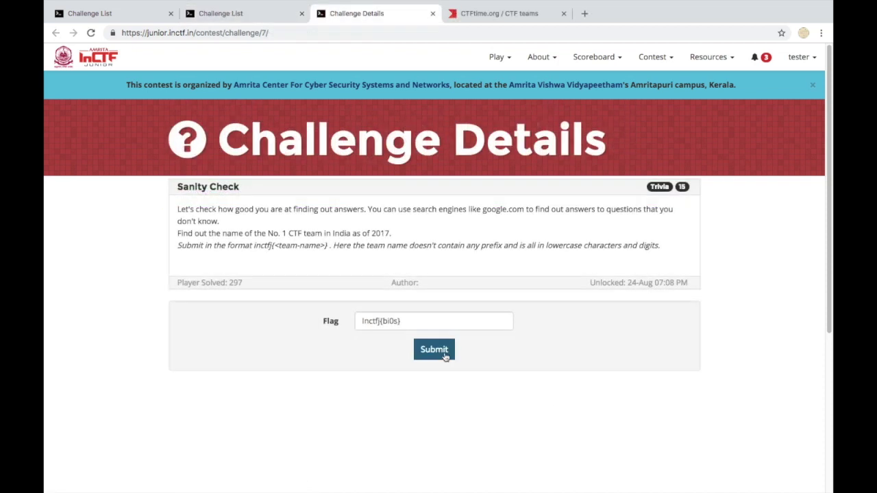
click(445, 357)
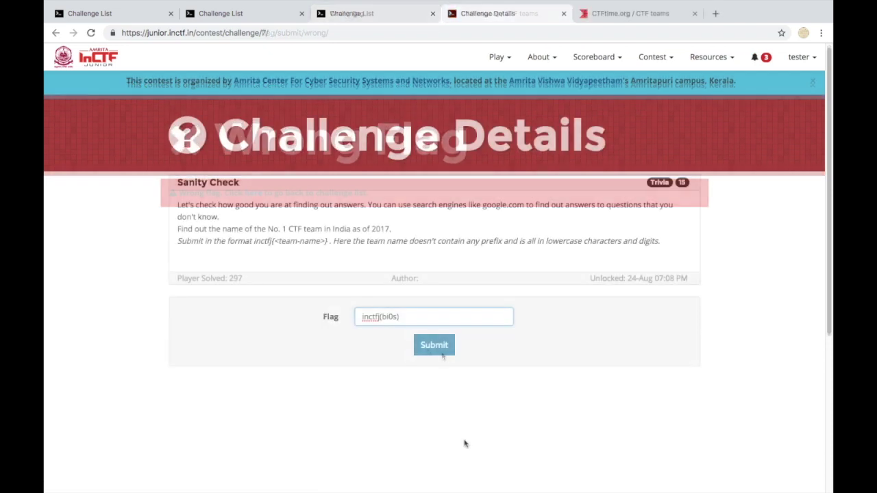
click(435, 355)
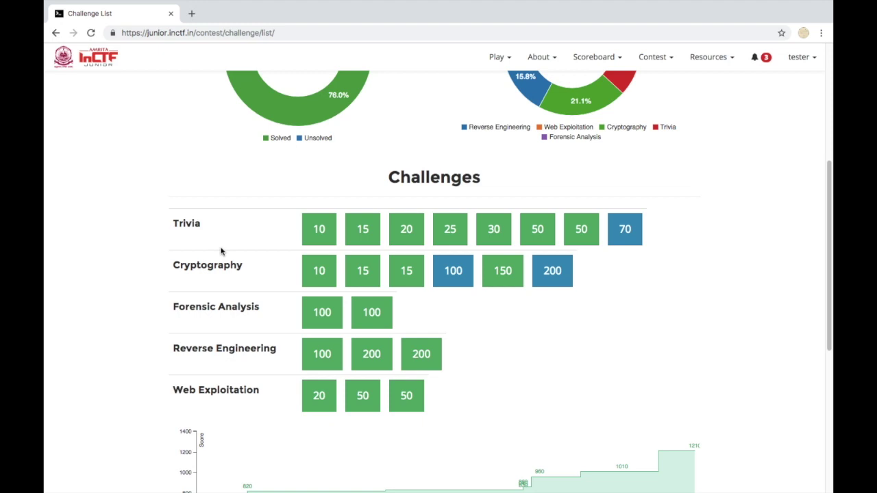
- Open the 10-point Cryptography challenge Vexed with Encodings and select its hex-encoded string
click(312, 285)
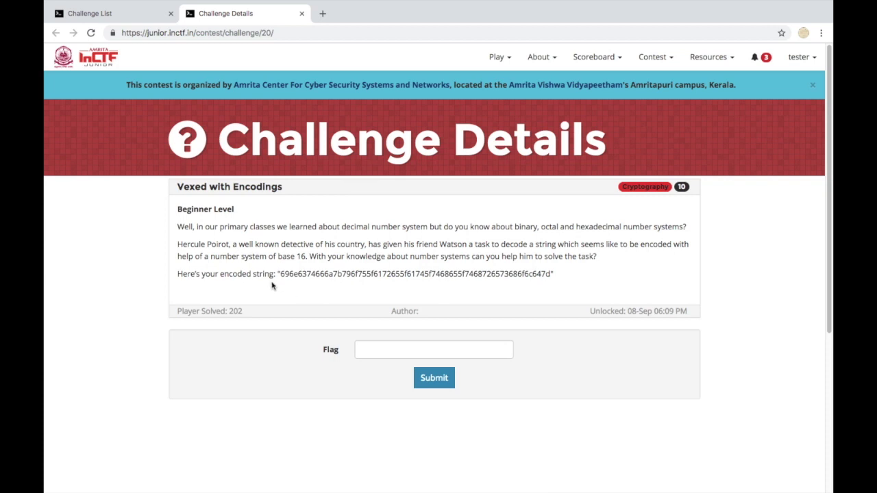
drag(281, 274, 542, 277)
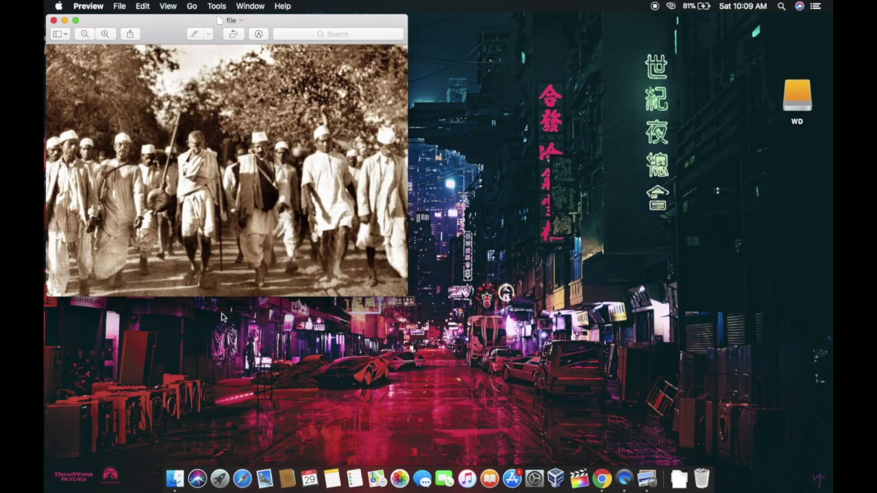
- Move the Preview window showing the sepia photo toward the screen centre
drag(154, 23, 247, 99)
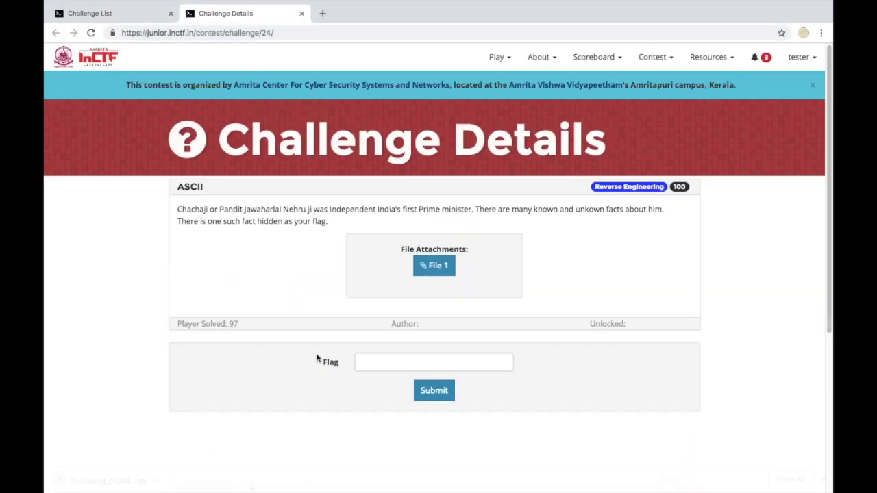
- Open the downloaded ASCII Python script in IDLE and place its editor beside the shell
click(135, 487)
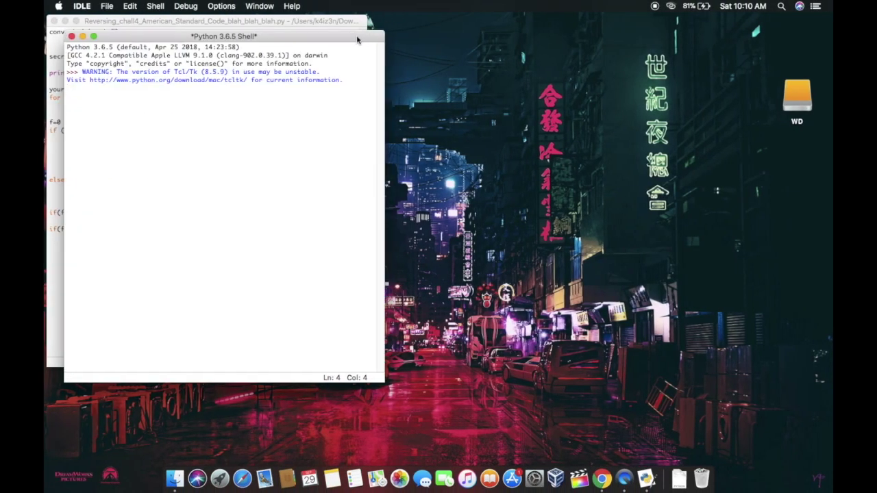
drag(220, 22, 272, 66)
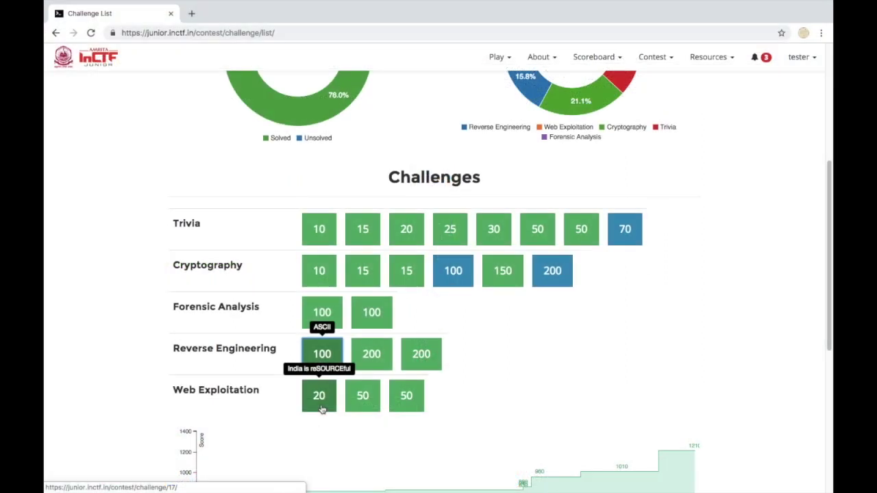
- Open the 20-point Web Exploitation challenge India is reSOURCEful and load its chall1 link
click(320, 404)
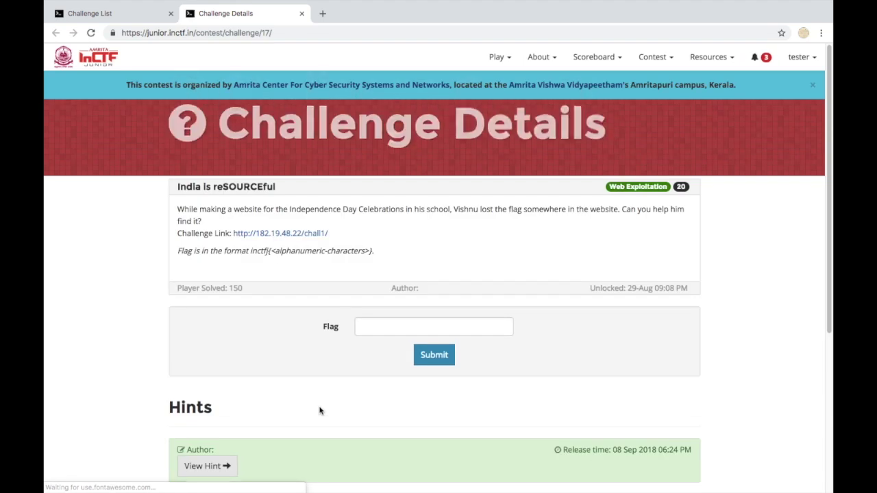
click(291, 234)
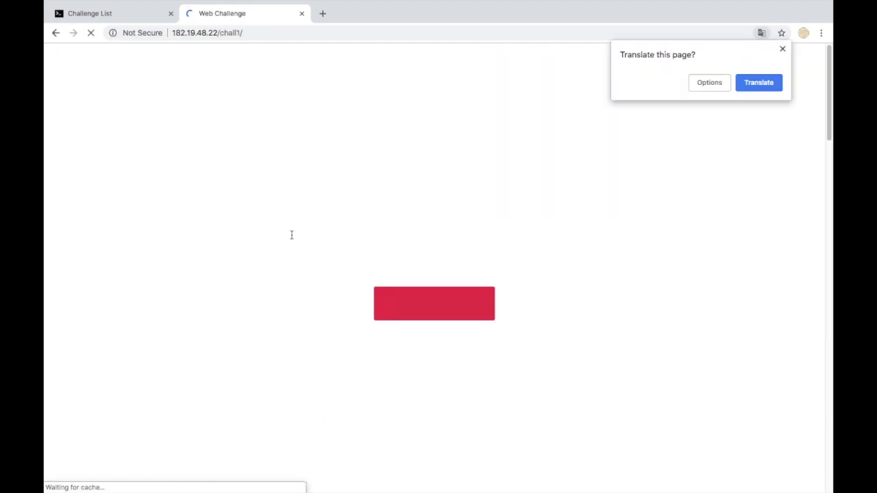